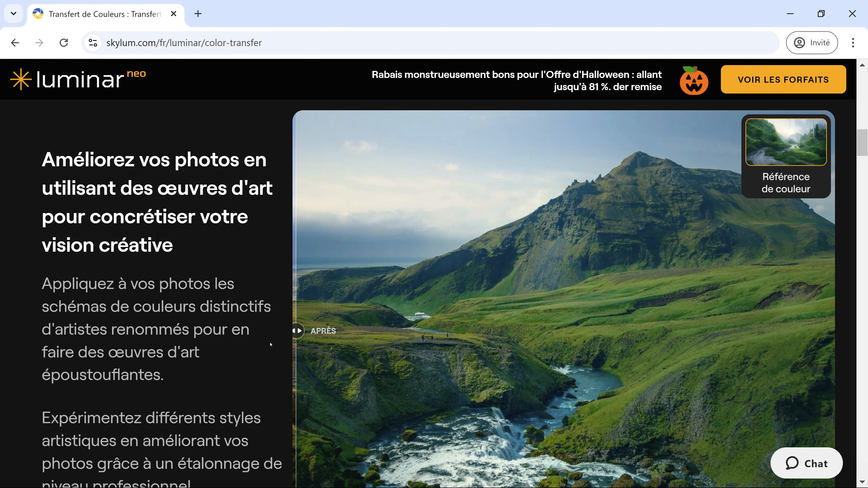
Examine the before and after photo examples and descriptions on the Luminar Neo color transfer web page.
scroll(270, 344, down, 2)
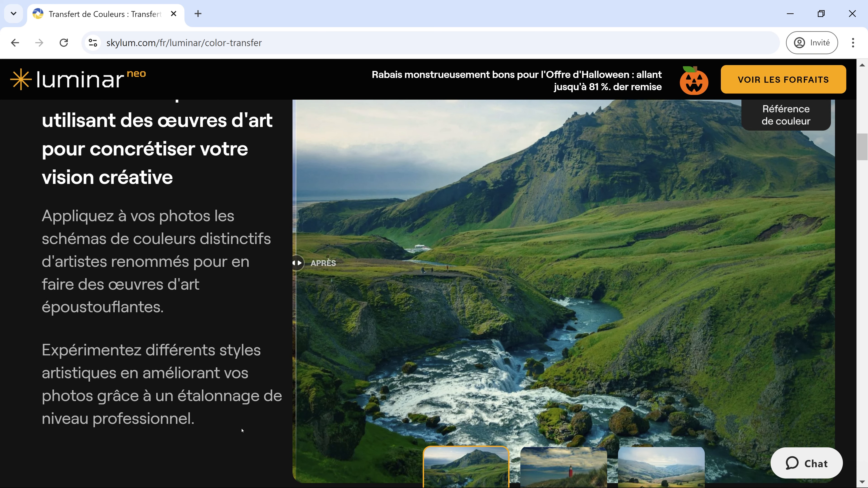
scroll(249, 437, down, 10)
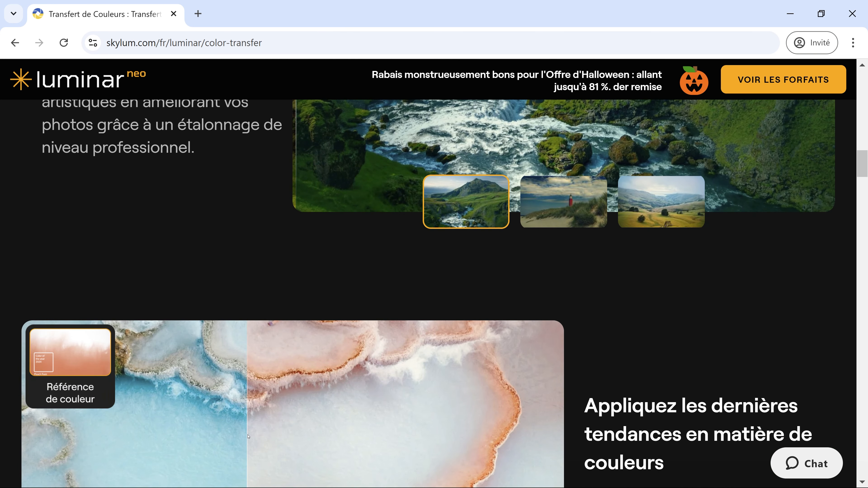
scroll(248, 436, down, 2)
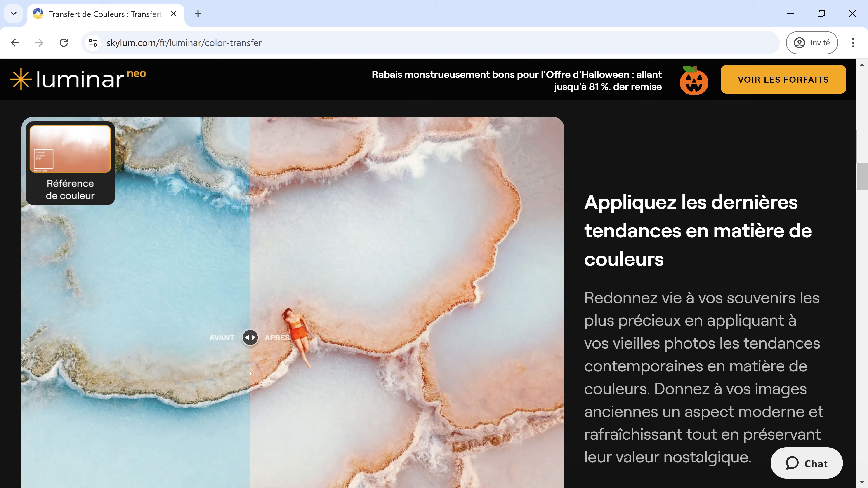
drag(248, 338, 1, 327)
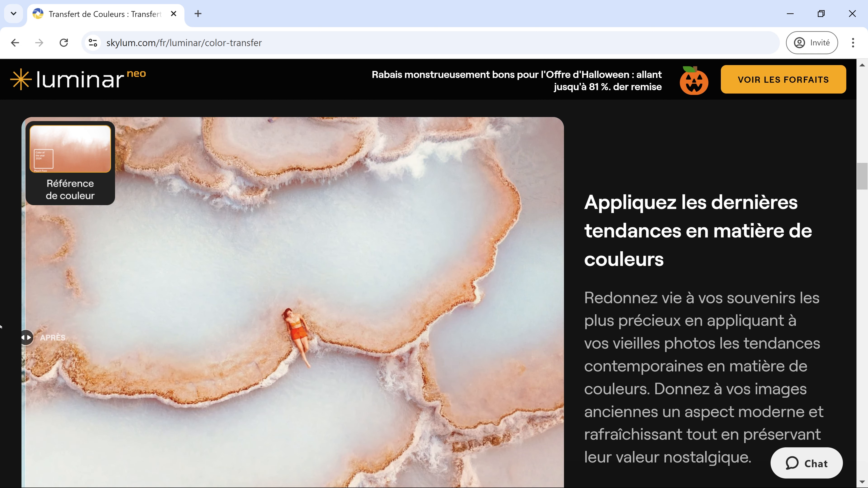
scroll(0, 327, down, 2)
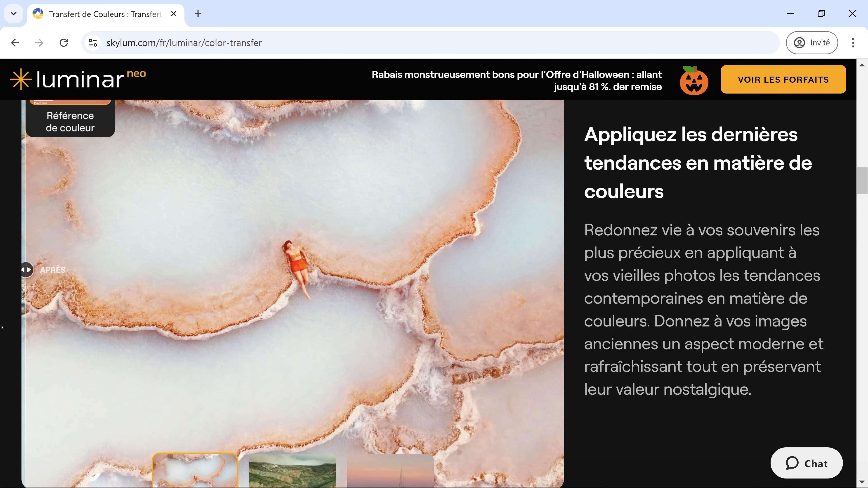
scroll(2, 327, down, 4)
scroll(2, 327, down, 4)
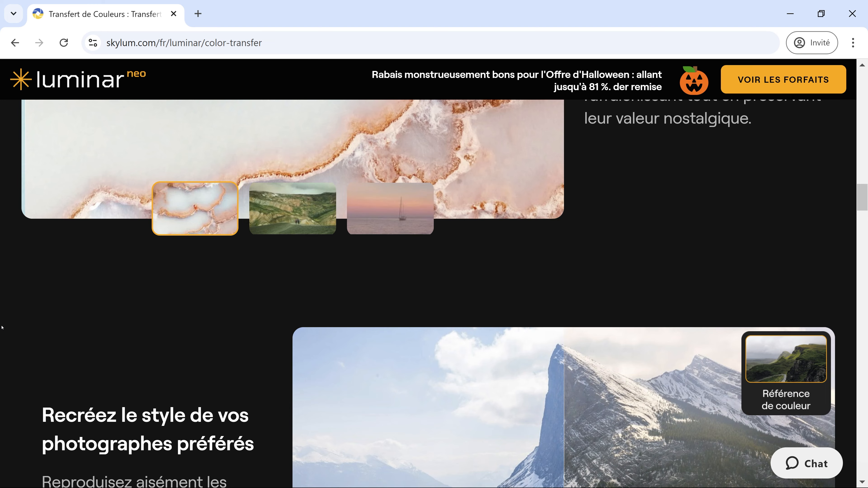
scroll(2, 328, down, 8)
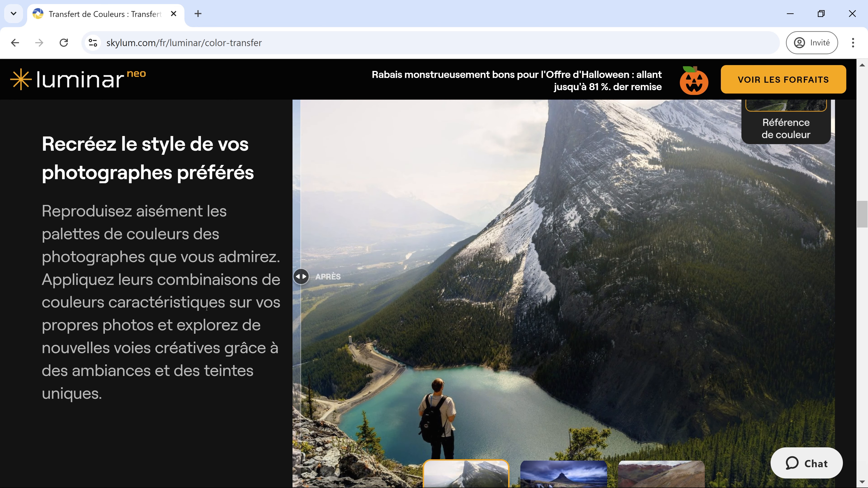
scroll(206, 308, down, 1)
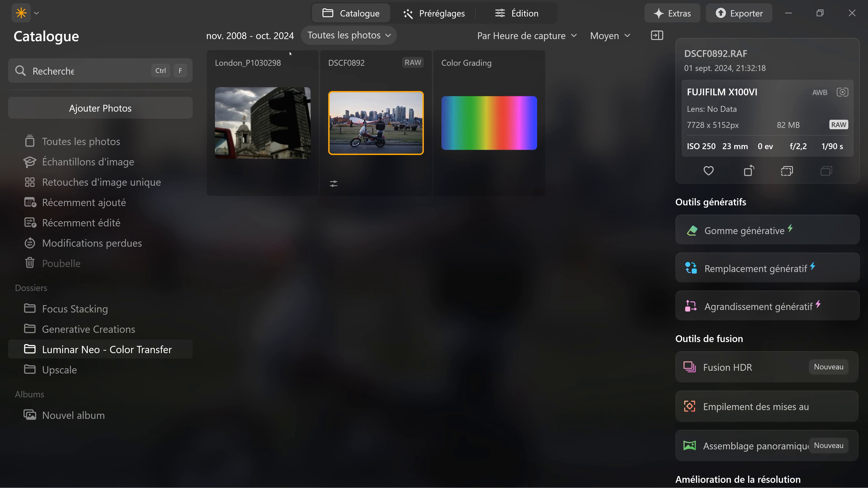
In Luminar Neo, open the motorcycle photo DSCF0892.RAF for editing and apply Transfert de couleur with the Cider Brown reference.
click(544, 20)
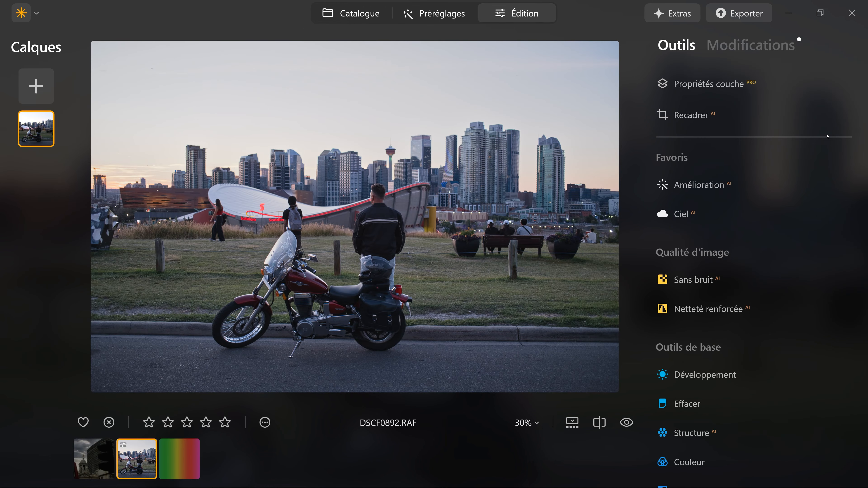
drag(862, 203, 850, 313)
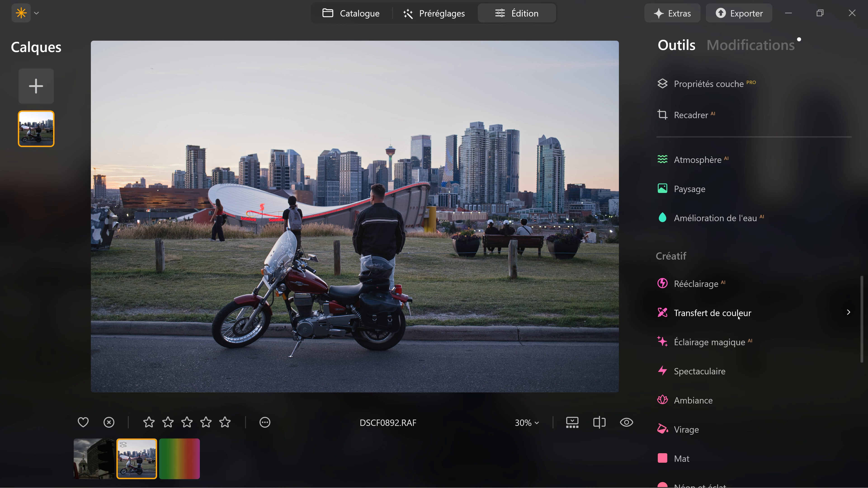
click(760, 315)
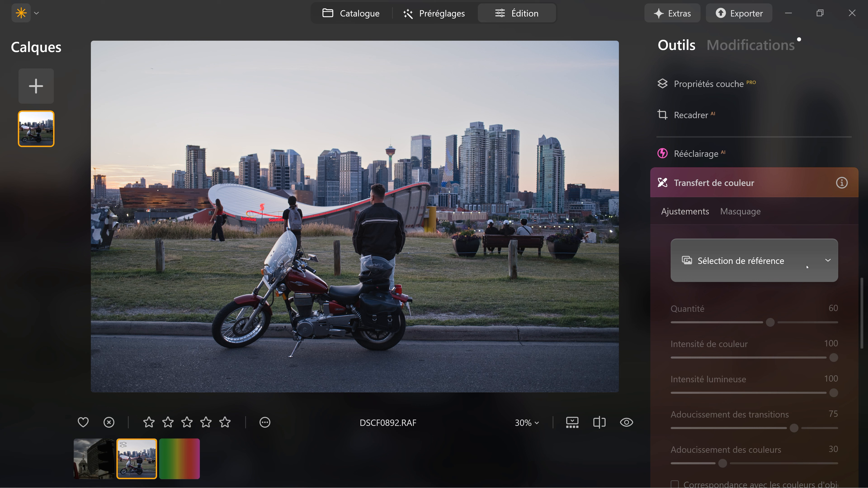
click(807, 267)
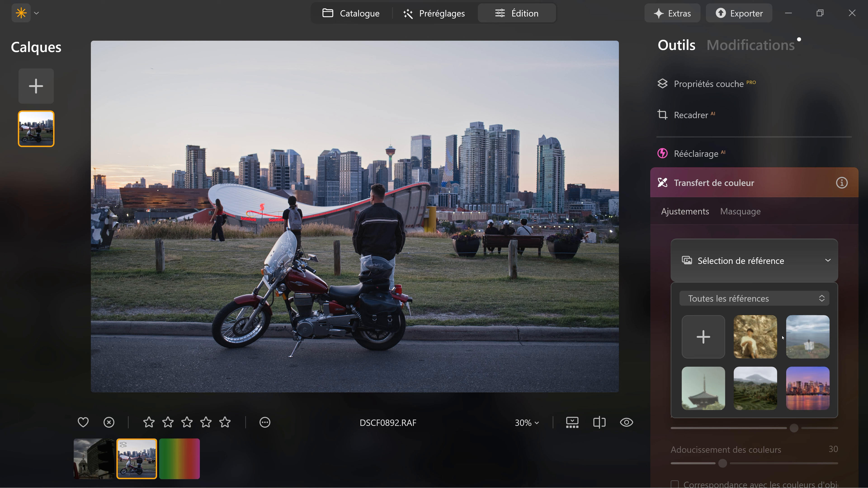
click(768, 331)
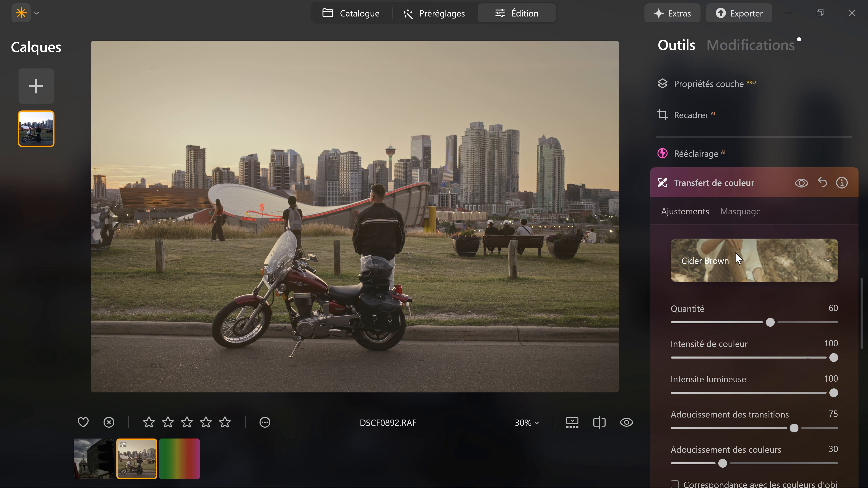
Load London_P1030298.jpg as a custom color transfer reference for the photo.
click(738, 259)
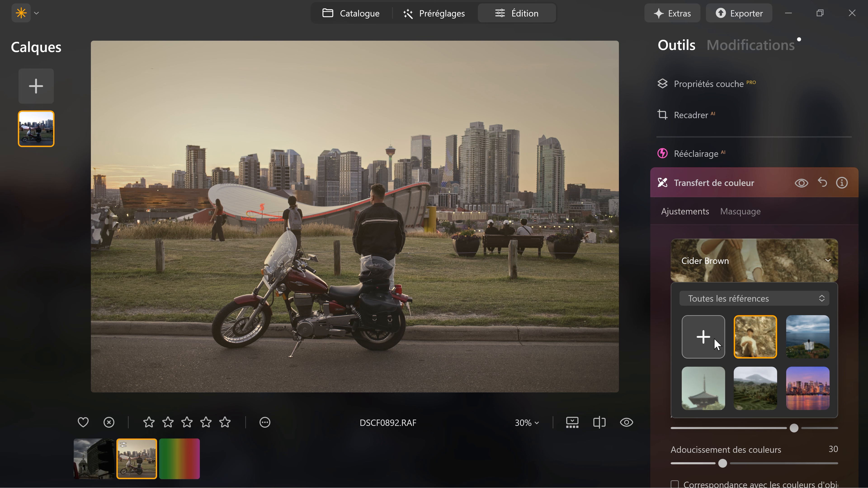
click(716, 344)
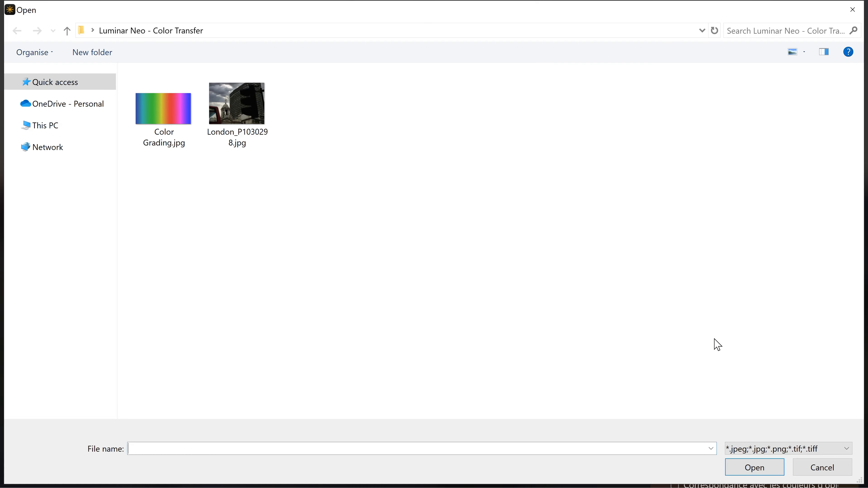
double_click(239, 106)
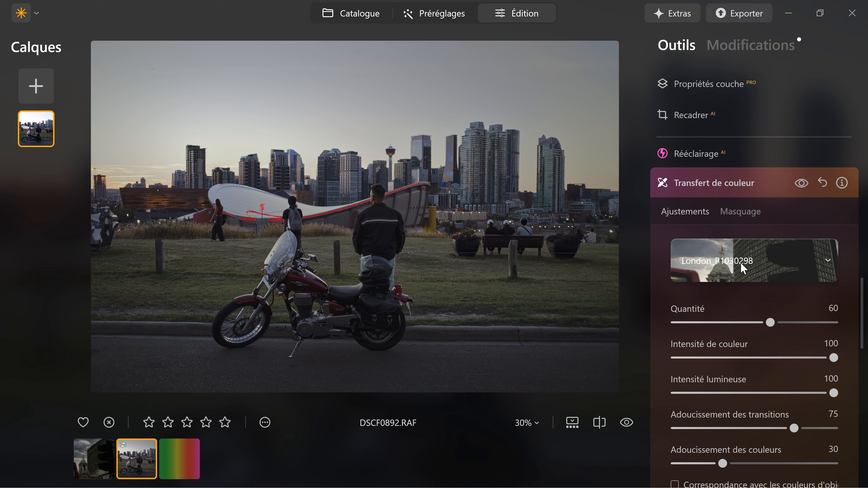
View the color references filtered by Personnal. and by Références d'échantillon, restore Toutes les références, and close the reference list.
click(741, 267)
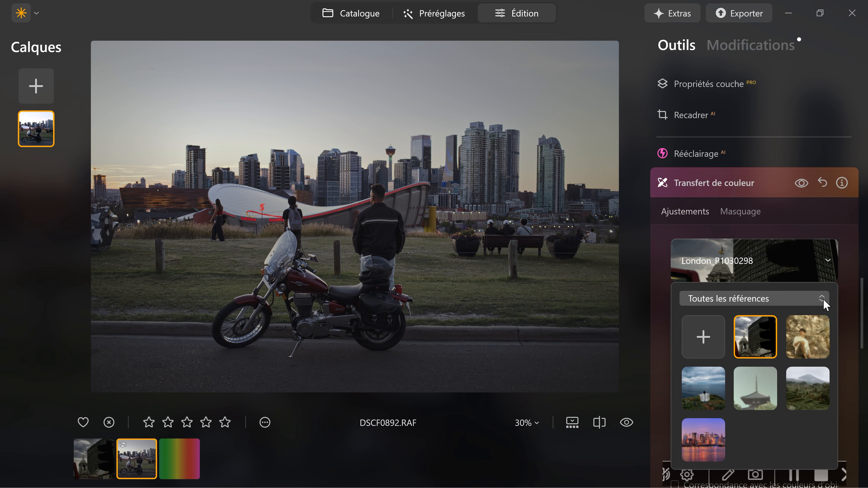
click(823, 300)
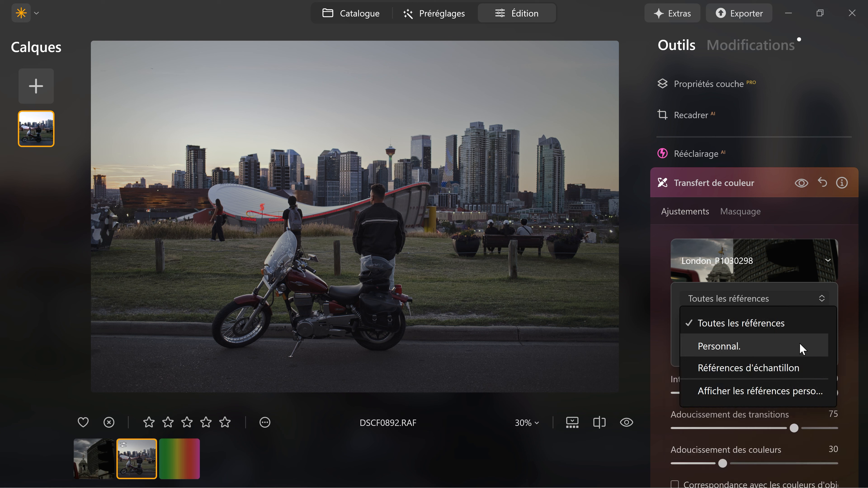
click(800, 346)
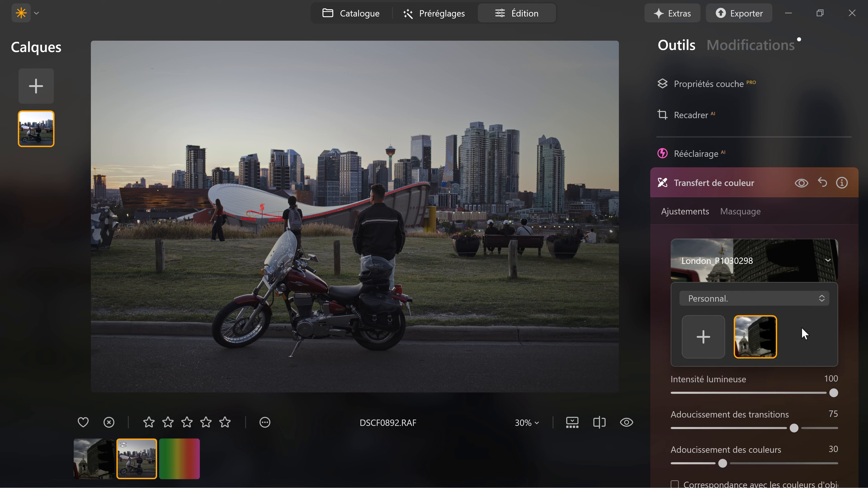
click(821, 299)
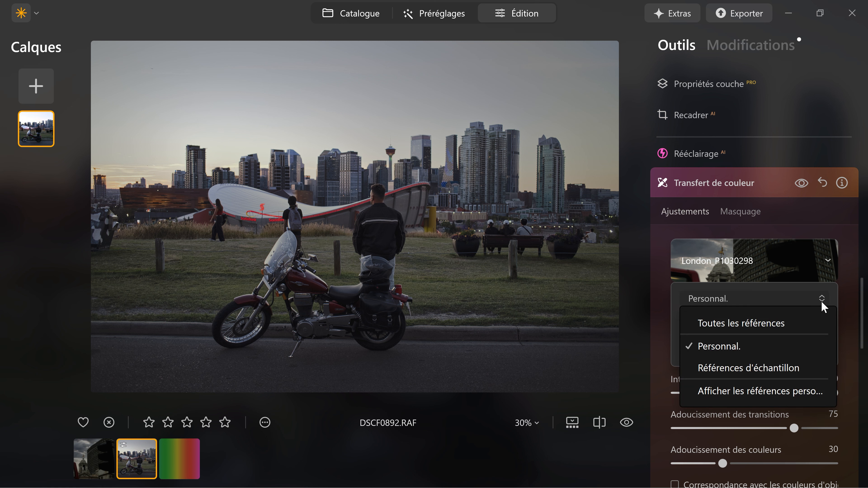
click(792, 367)
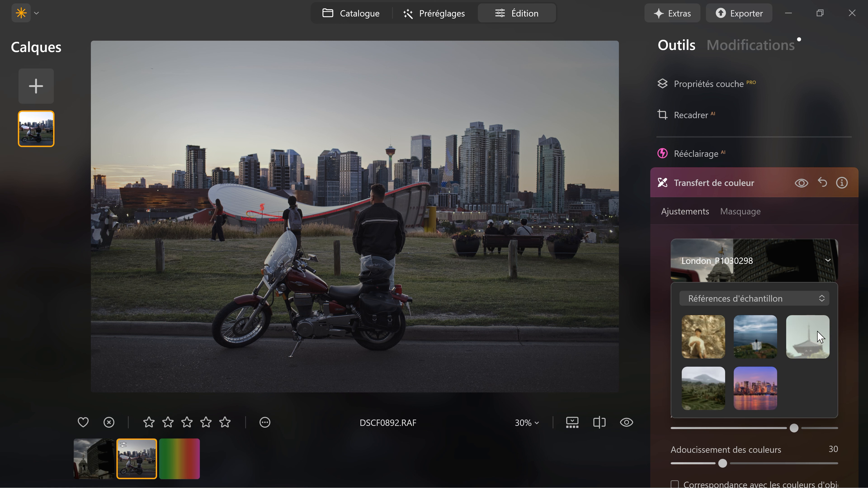
click(821, 301)
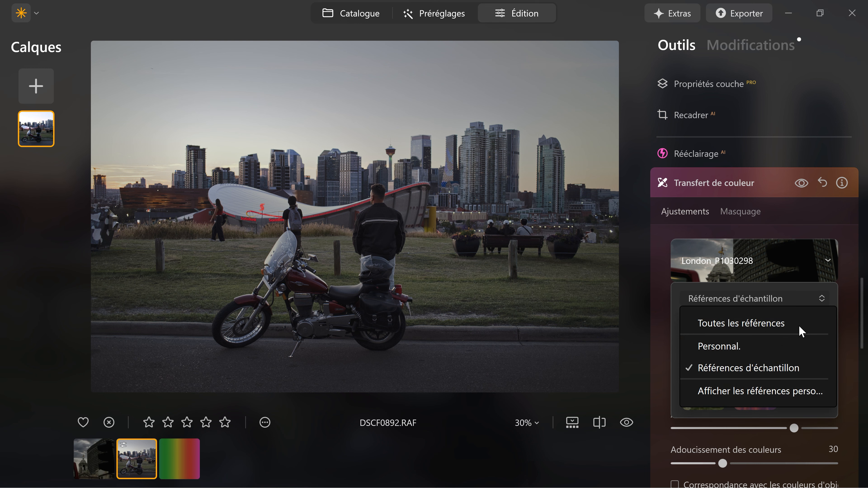
click(801, 332)
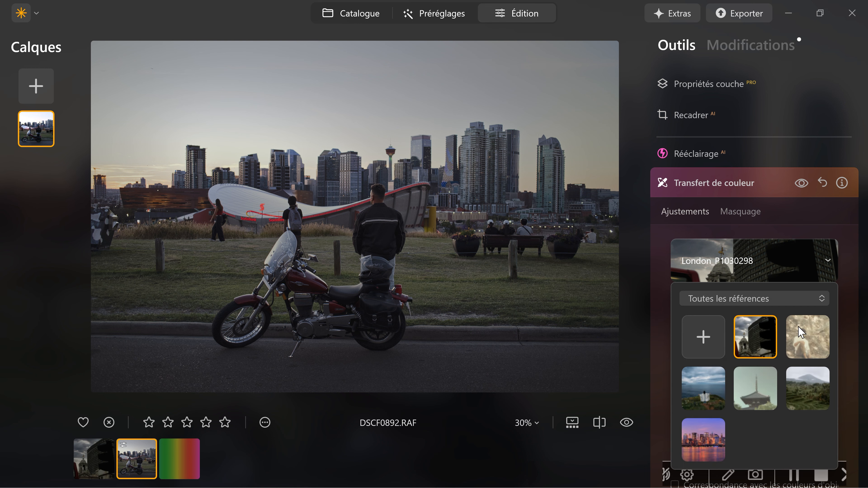
click(291, 55)
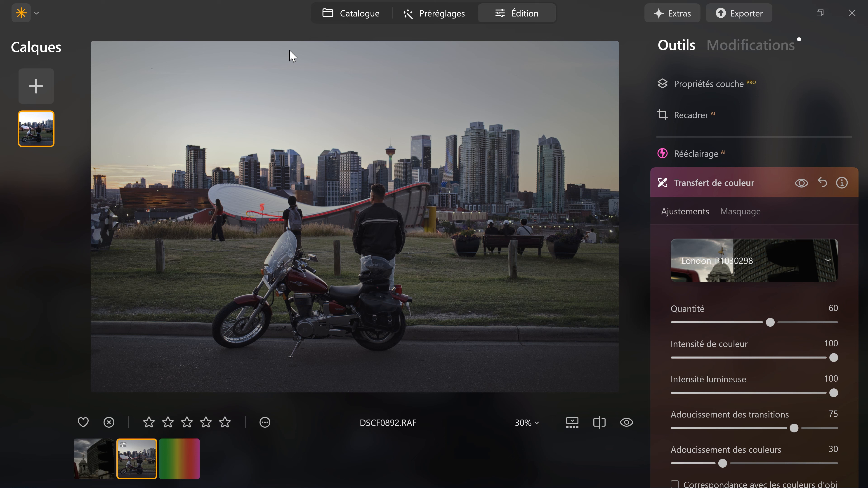
Try the color transfer's Quantité at 0 and 100, and reset it to 60.
click(765, 326)
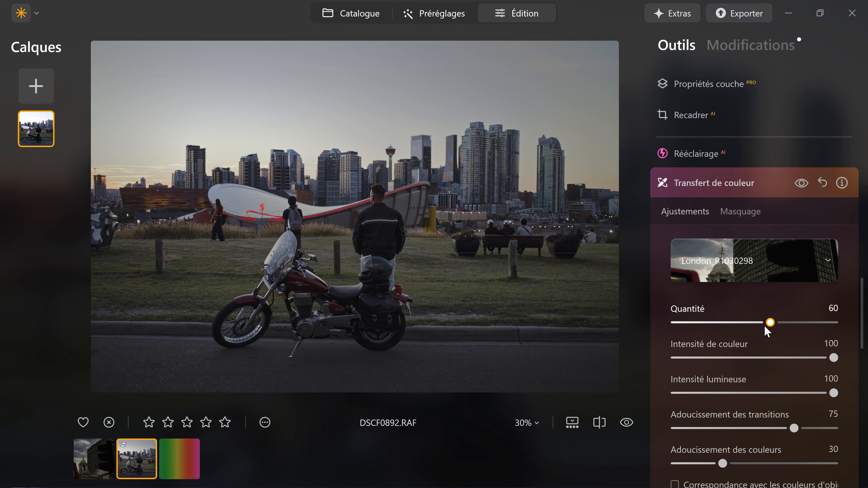
drag(765, 328, 663, 328)
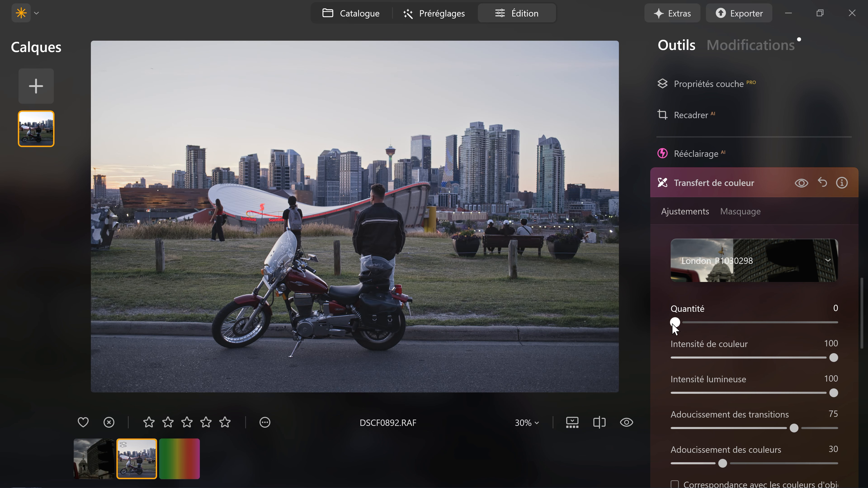
drag(675, 328, 862, 329)
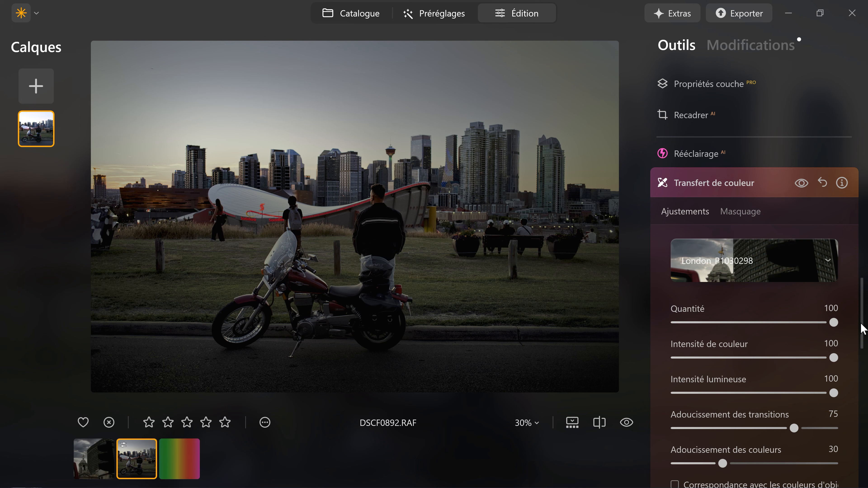
double_click(834, 328)
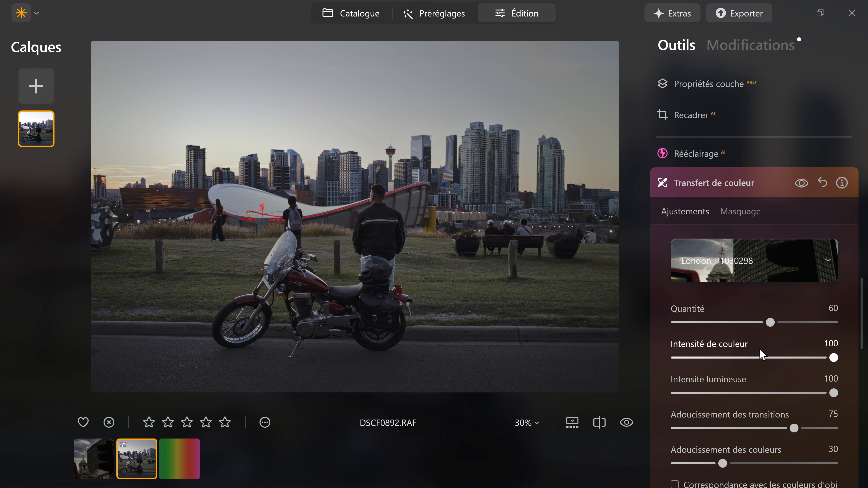
Try the Intensité de couleur at 0 and 100, and set it to 89.
drag(834, 358, 656, 359)
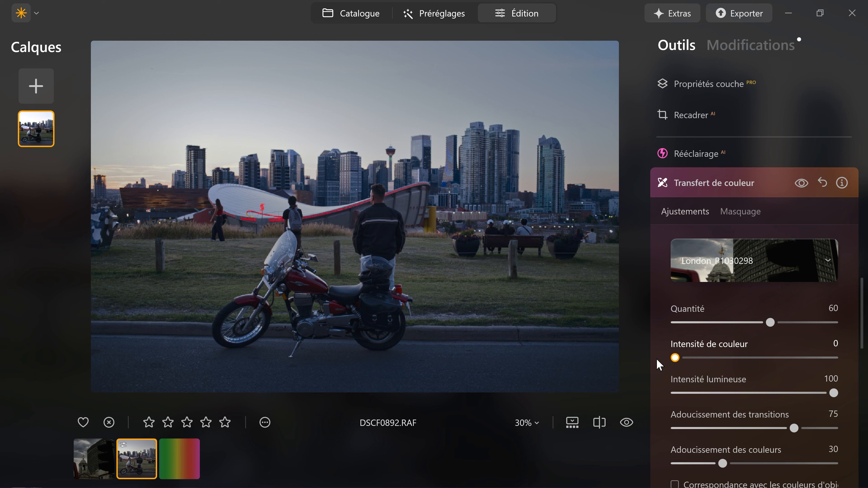
drag(656, 359, 837, 369)
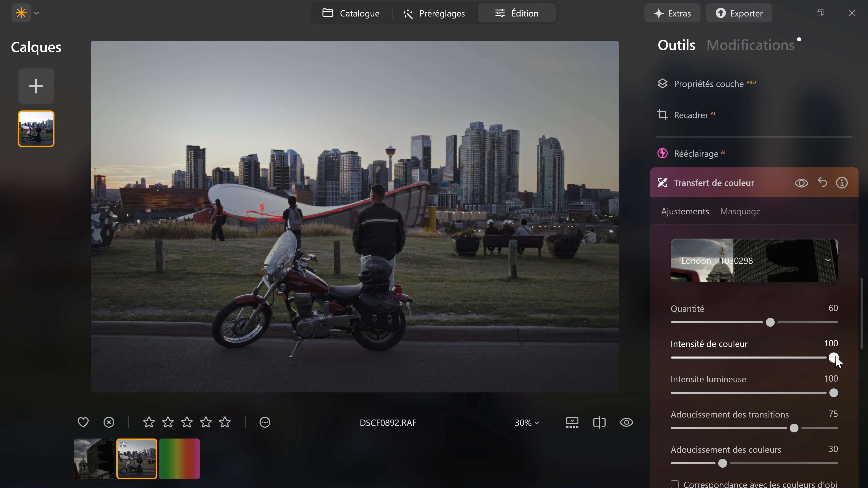
mouse_move(834, 357)
mouse_down()
mouse_move(800, 358)
mouse_move(844, 359)
mouse_move(819, 362)
mouse_up()
Try the Intensité lumineuse at 0 and return it to 100.
click(833, 393)
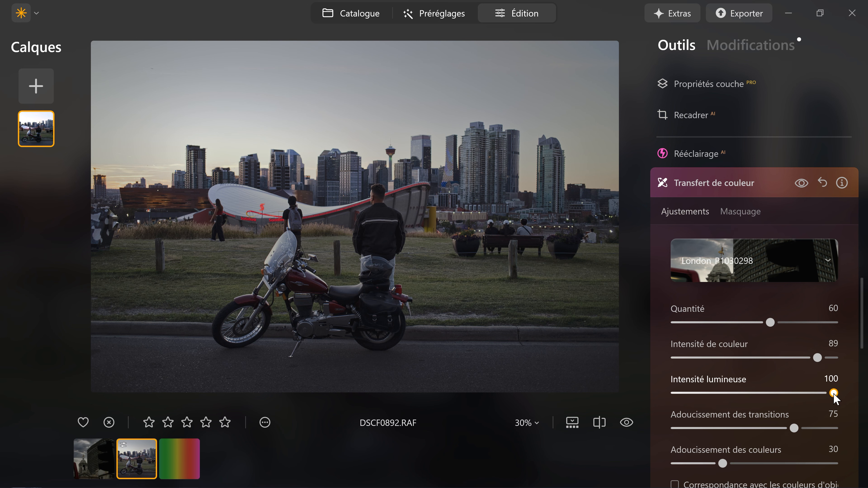
drag(834, 394, 662, 406)
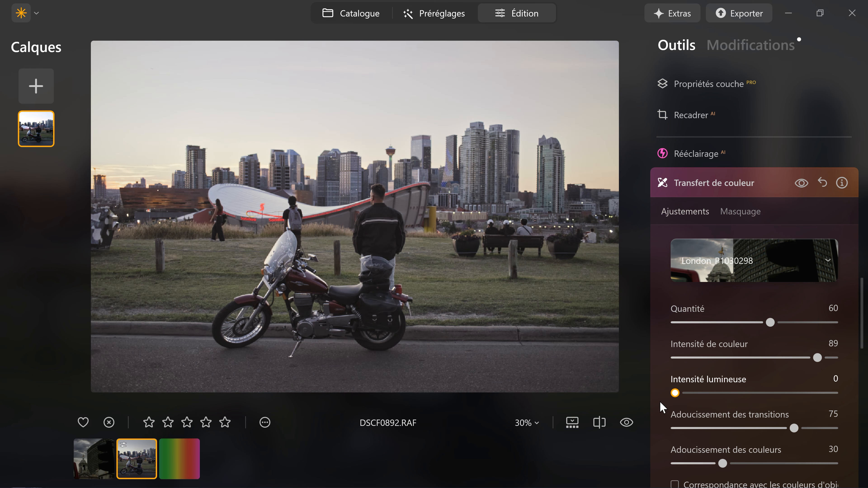
drag(662, 407, 867, 394)
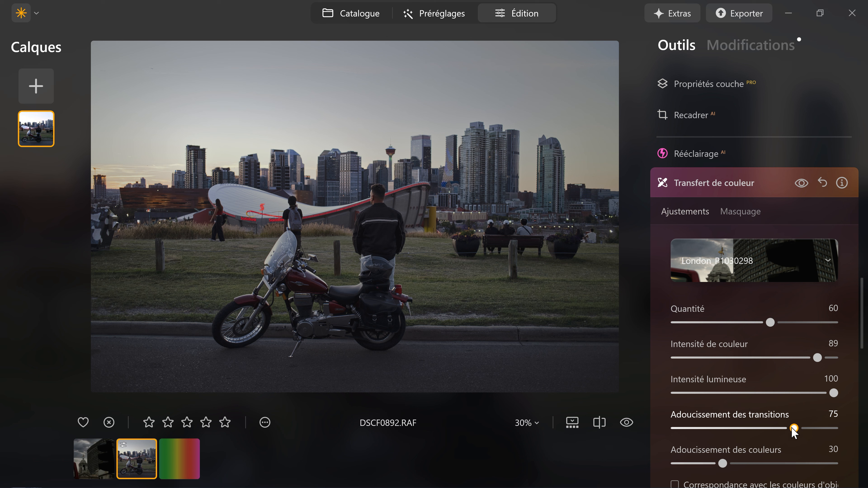
Try the Adoucissement des transitions at 0 and raise it to 100.
drag(793, 430, 661, 434)
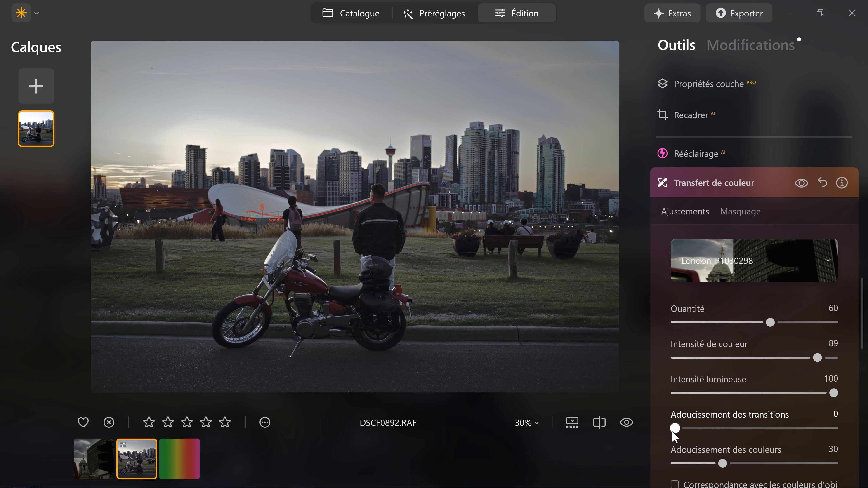
drag(672, 431, 858, 432)
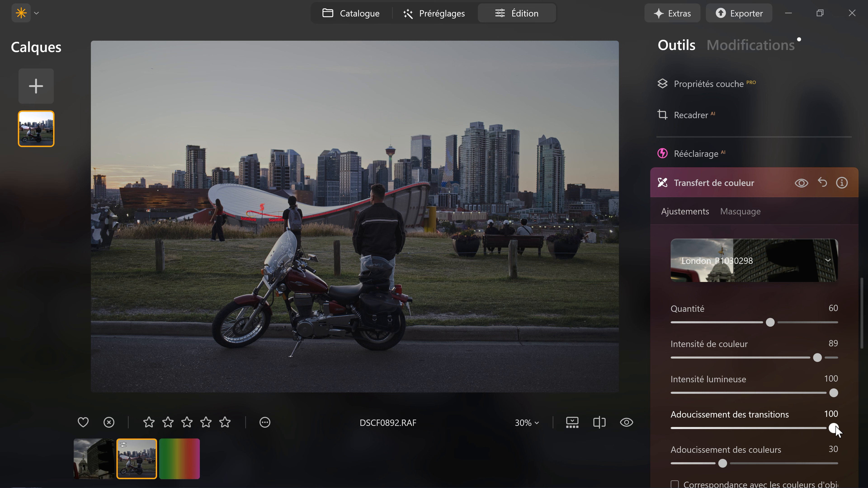
Return the Adoucissement des transitions to 75, then try the Adoucissement des couleurs at 0 and 100 and reset it to 30.
scroll(837, 430, down, 5)
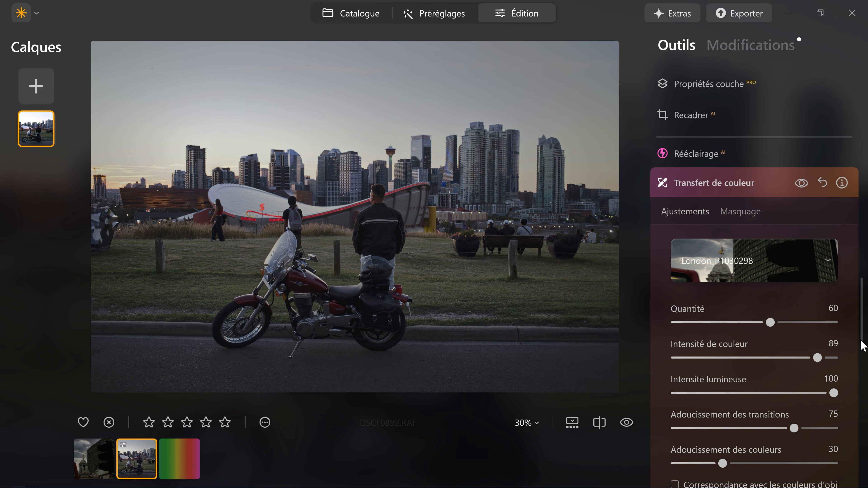
drag(862, 340, 862, 354)
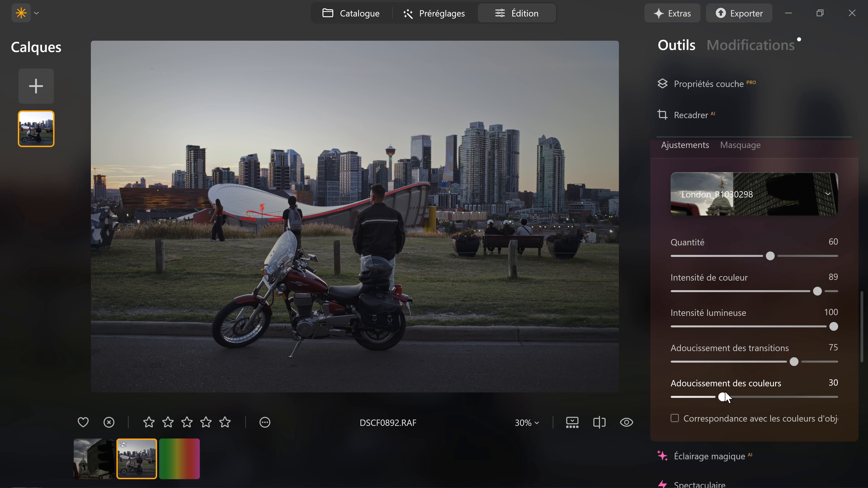
drag(721, 397, 632, 396)
drag(674, 397, 850, 406)
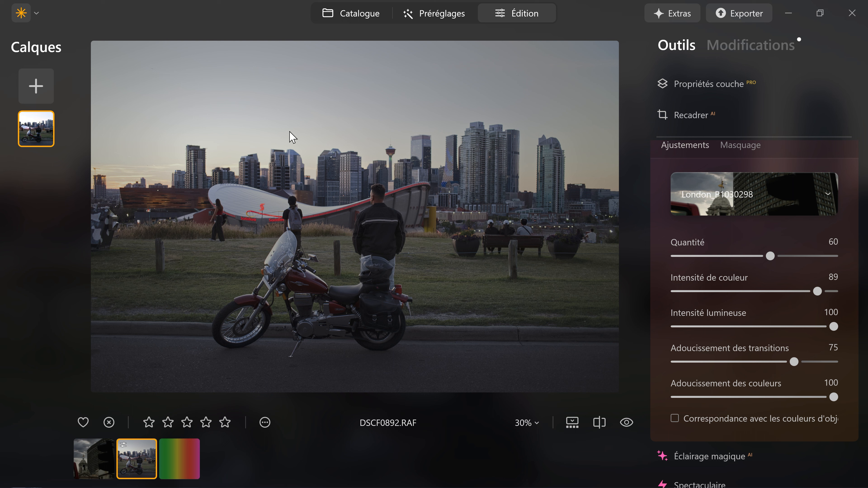
double_click(834, 397)
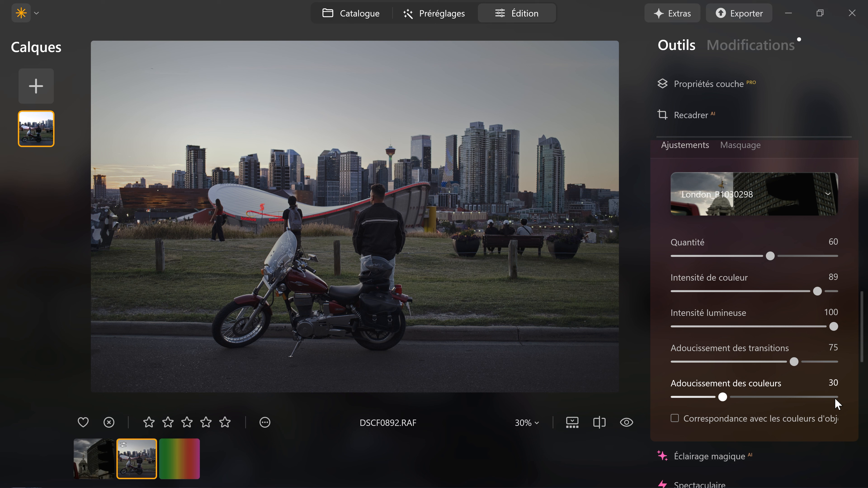
Try the object color matching option, and switch the color transfer's reference image to Color Grading.
click(674, 418)
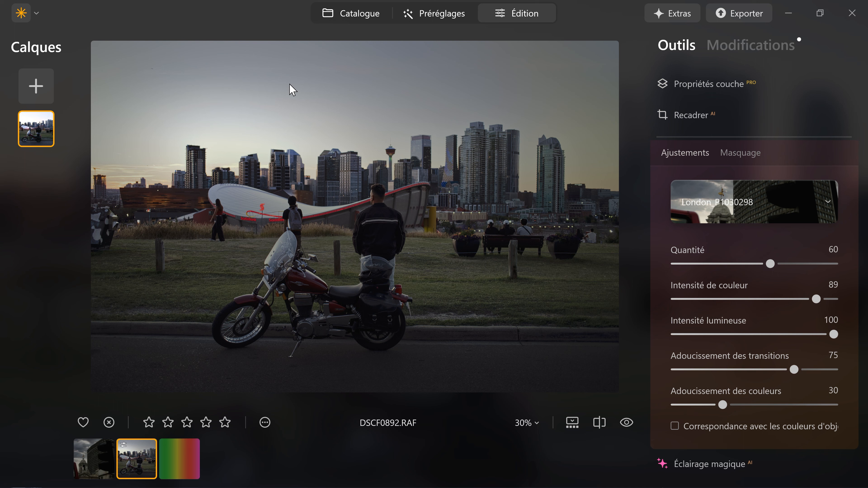
click(765, 198)
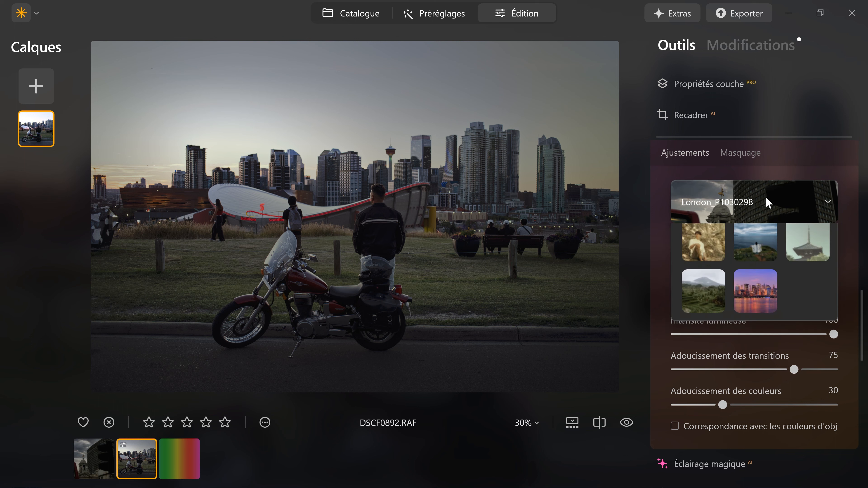
click(747, 290)
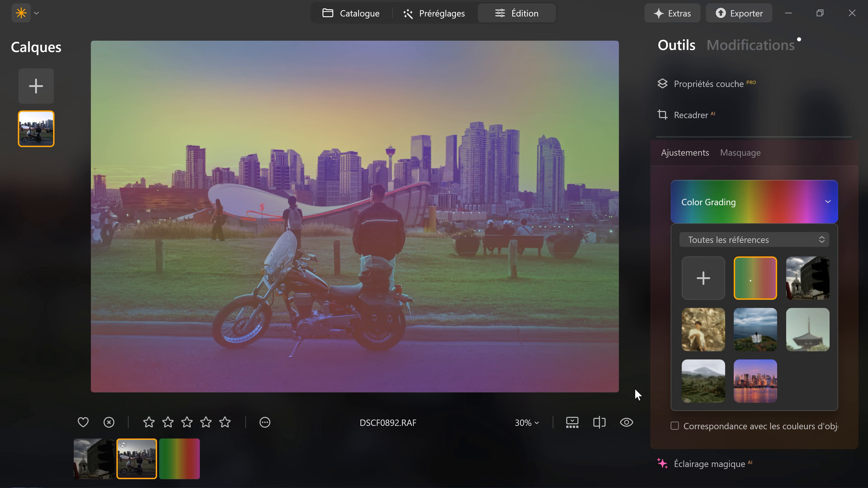
click(606, 455)
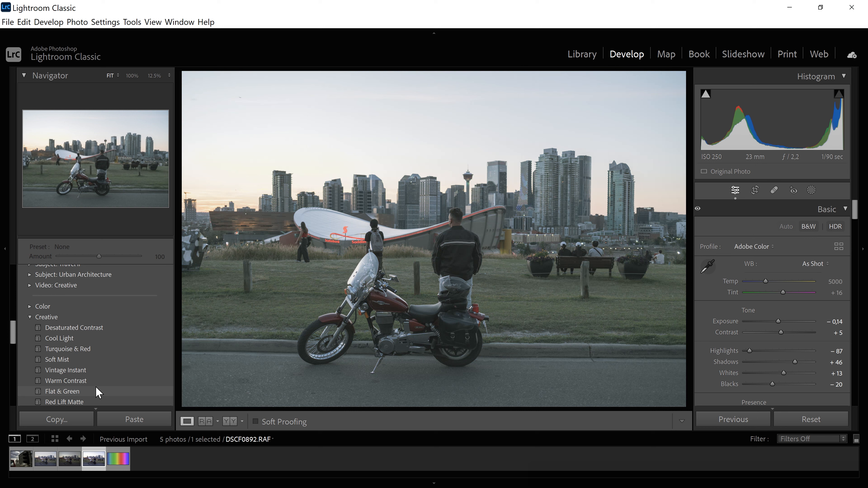
In Lightroom Classic, open the Profile Browser for the motorcycle photo and browse to the Artistic profiles.
click(771, 247)
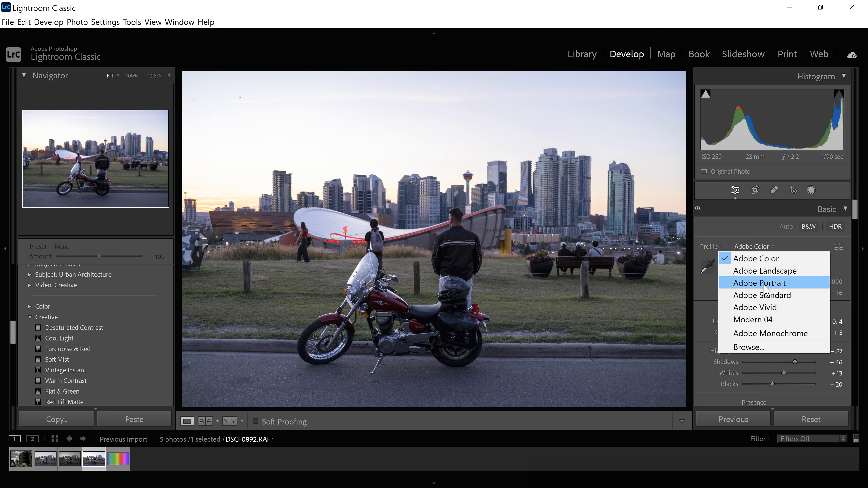
click(756, 346)
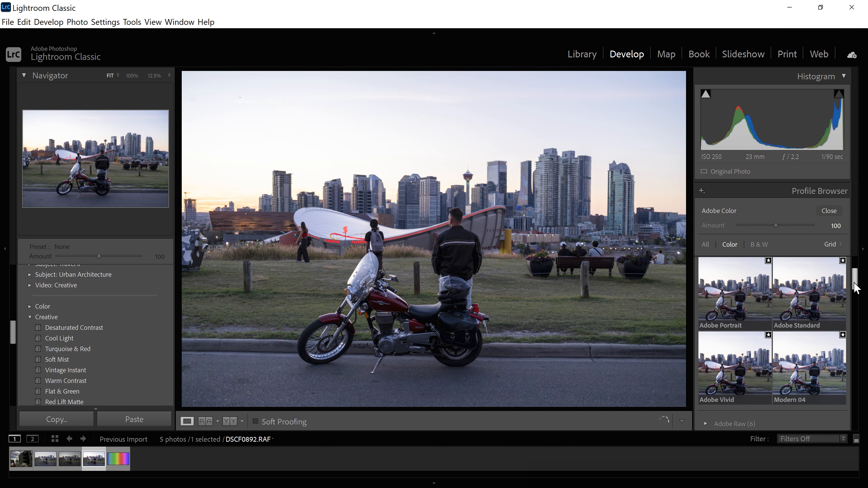
drag(855, 276, 855, 316)
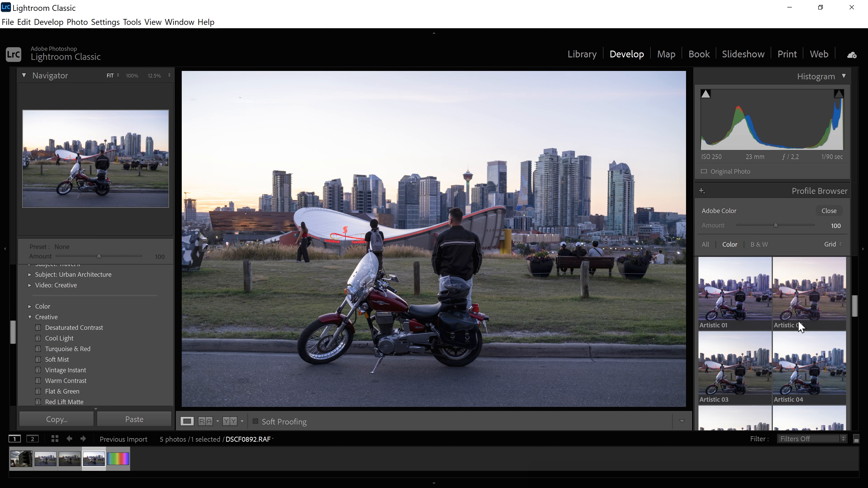